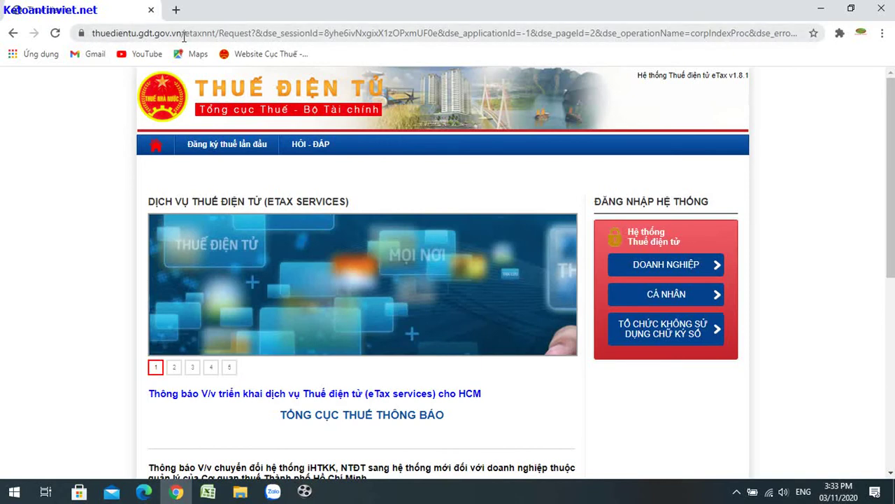
Step: Open the eTax DOANH NGHIỆP system login form
click(669, 269)
scroll(726, 110, down, 2)
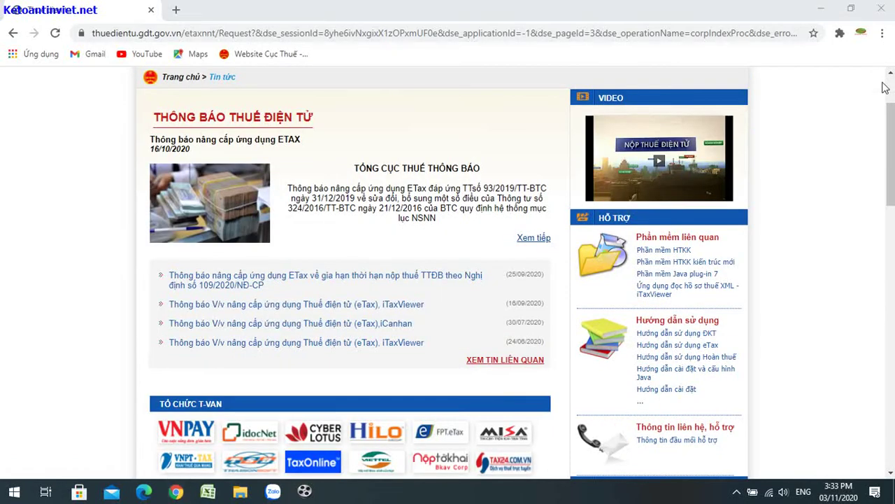
drag(889, 142, 892, 104)
click(718, 112)
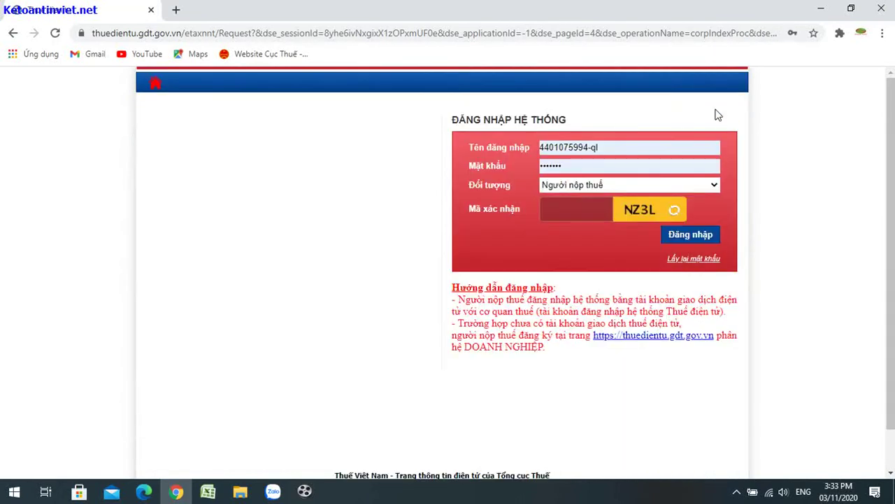
Step: Fill in the saved taxpayer login and the verification code, then log in
click(611, 148)
key(ctrl+a)
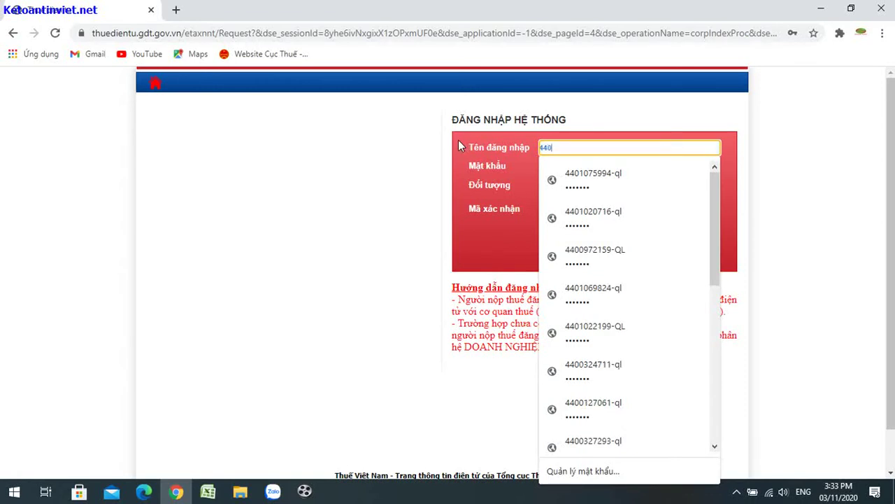
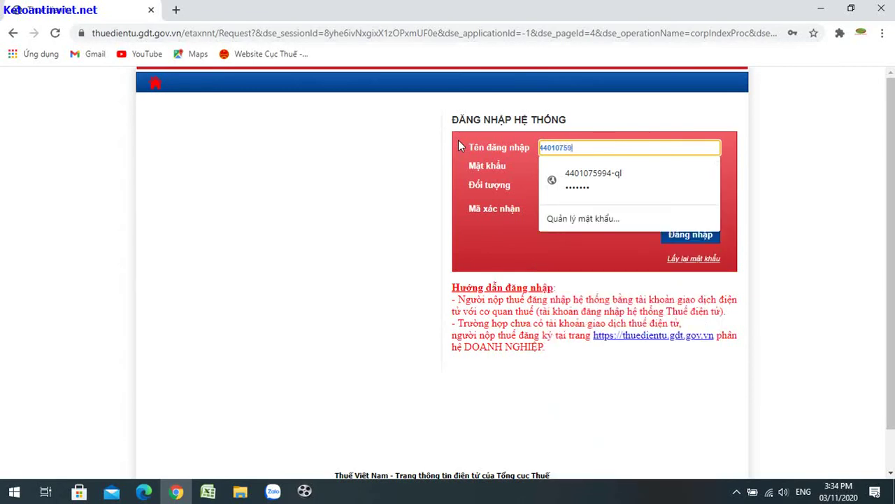
key(Down)
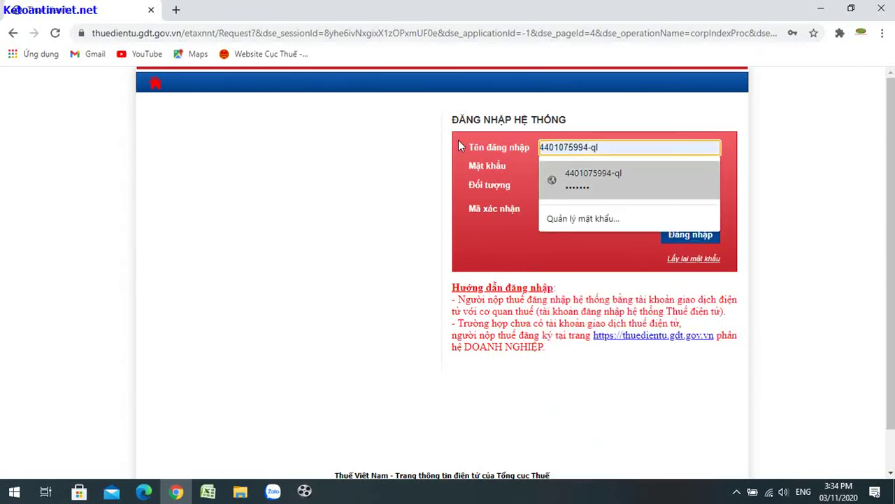
key(Return)
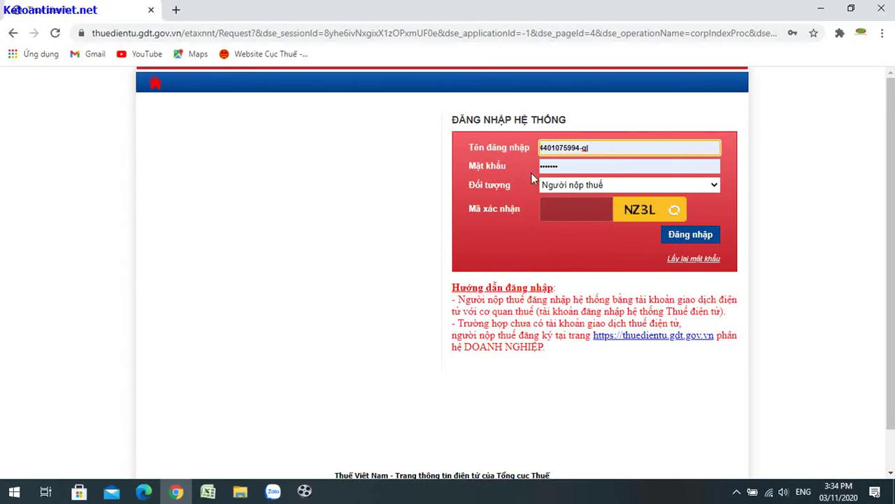
click(564, 212)
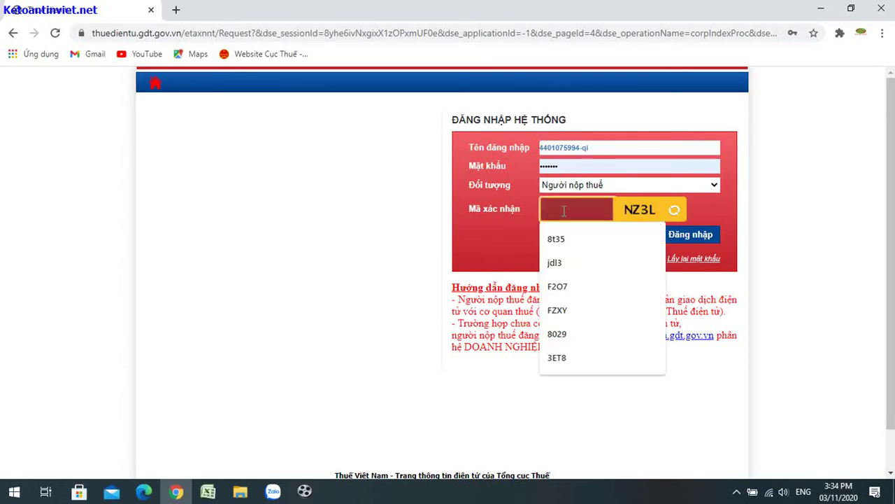
text(NZ3L)
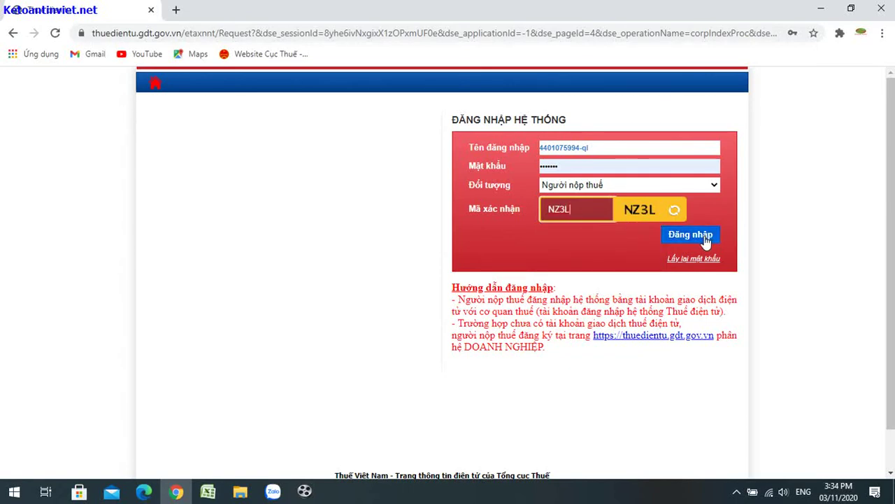
click(706, 239)
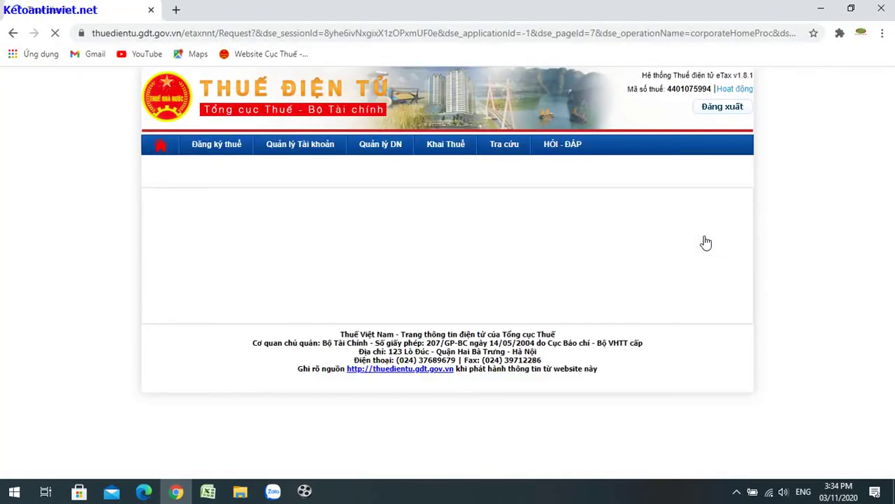
Step: Open the Khai Thuế section on its Tra cứu nghĩa vụ kê khai page
scroll(720, 243, down, 2)
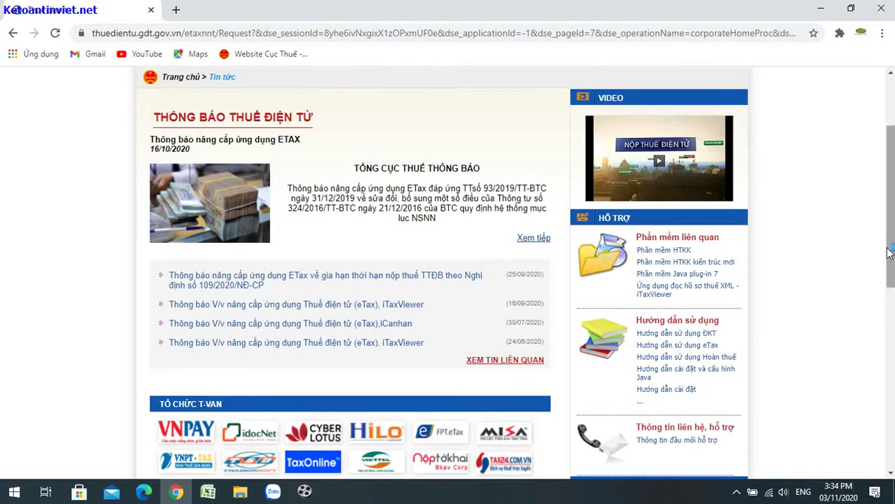
scroll(888, 253, up, 2)
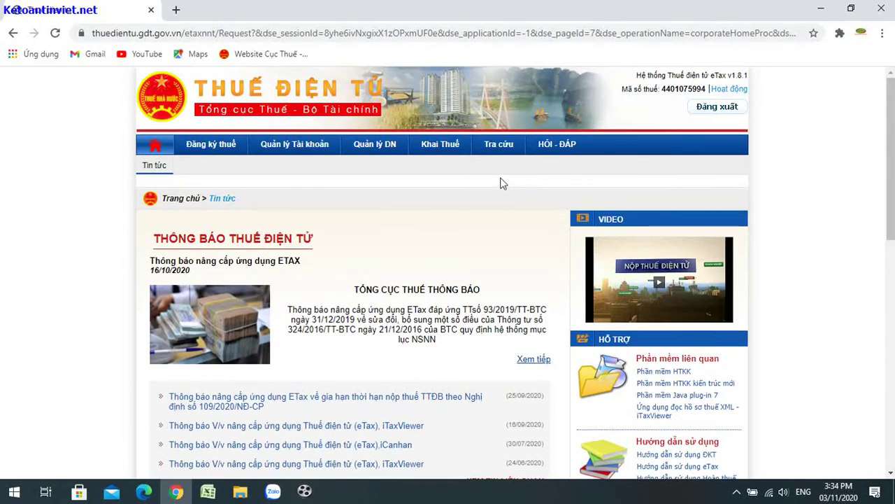
click(456, 151)
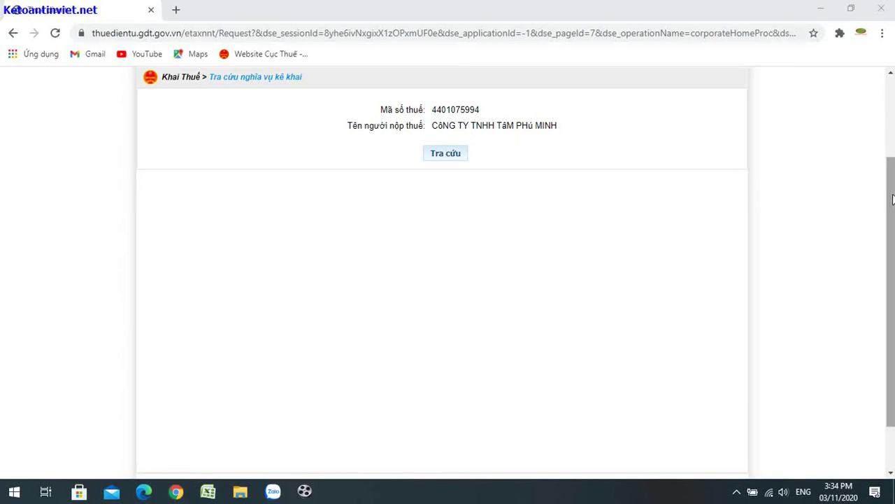
scroll(654, 175, up, 2)
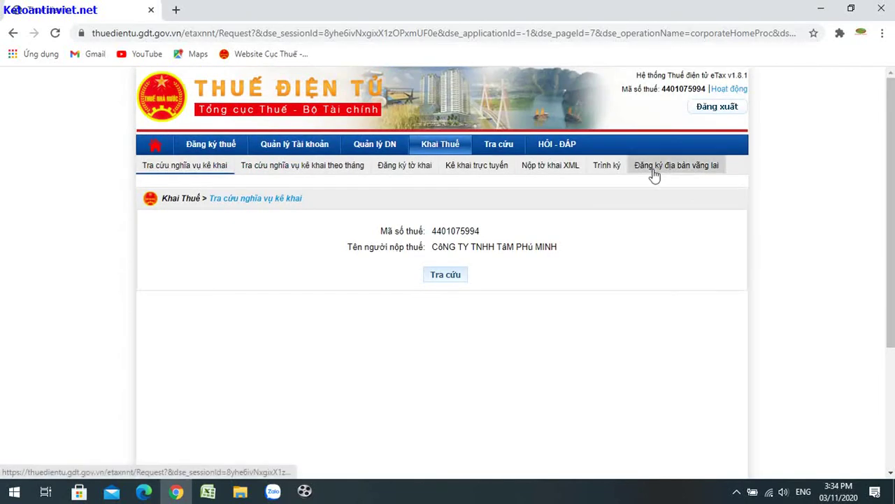
click(605, 170)
scroll(605, 170, down, 2)
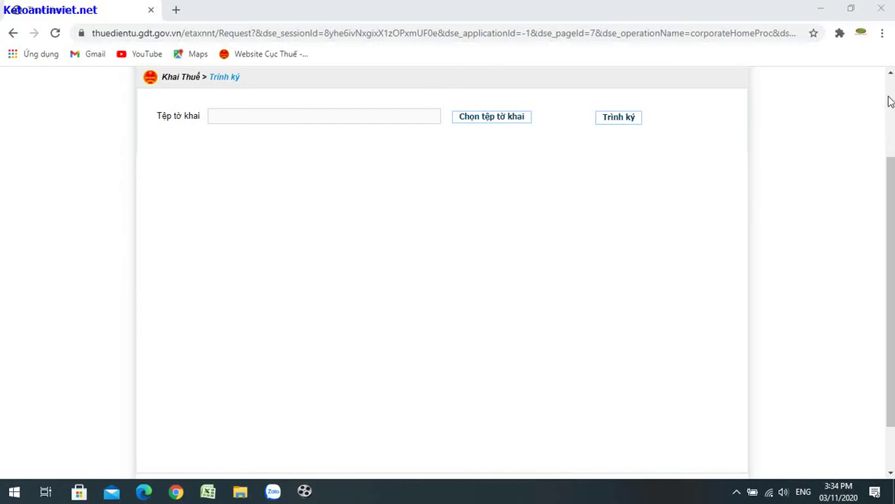
drag(890, 172, 890, 91)
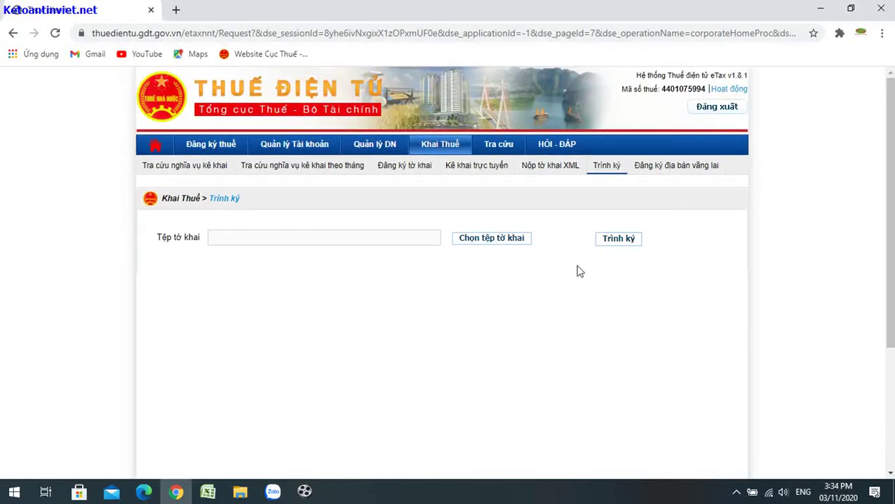
click(492, 238)
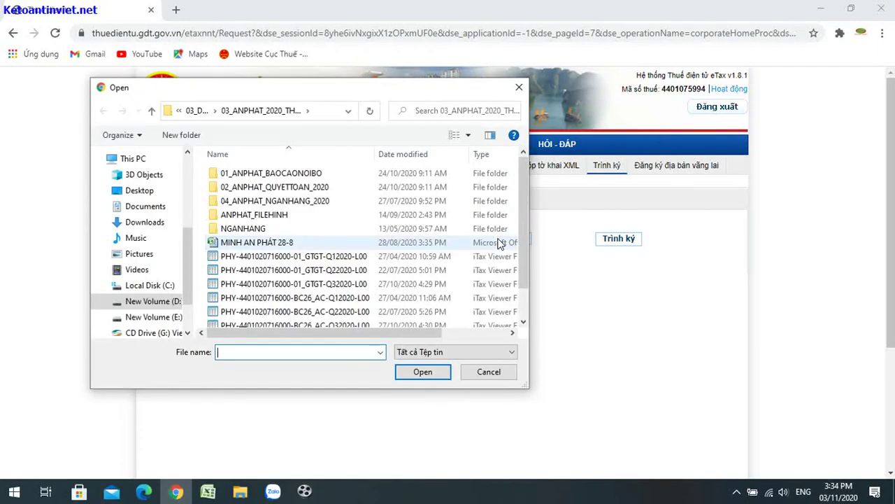
click(348, 114)
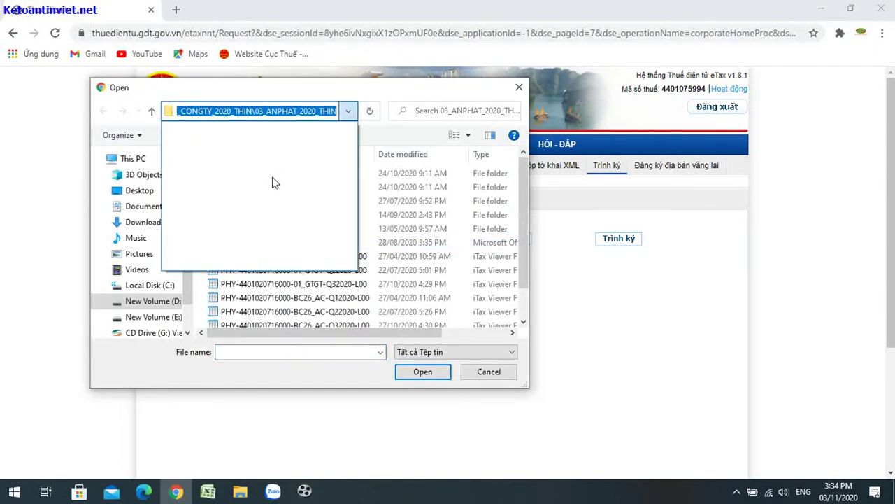
click(158, 310)
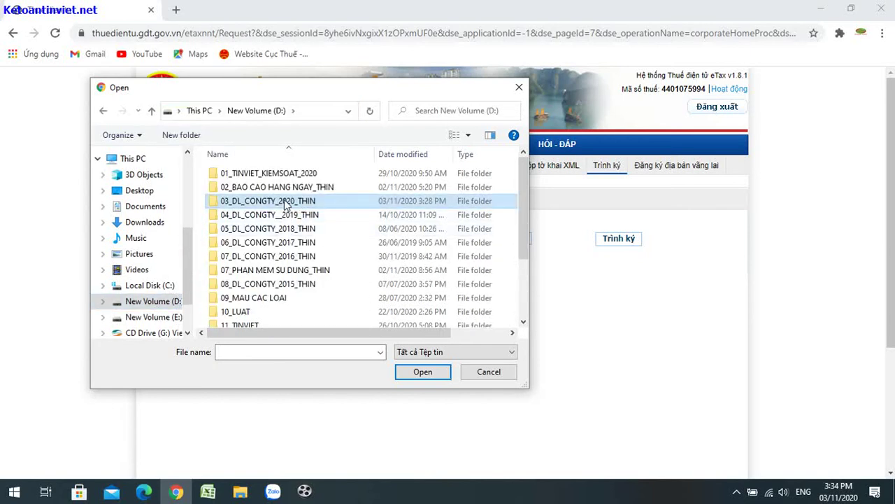
double_click(285, 202)
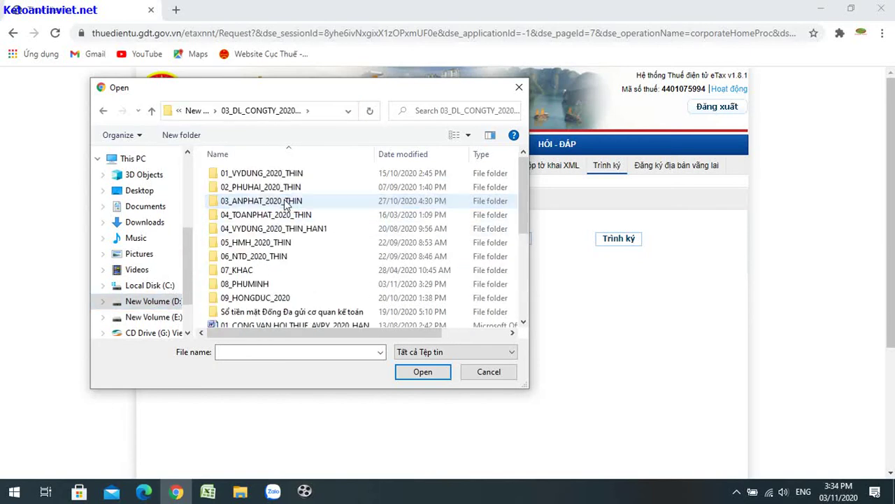
click(254, 289)
double_click(254, 288)
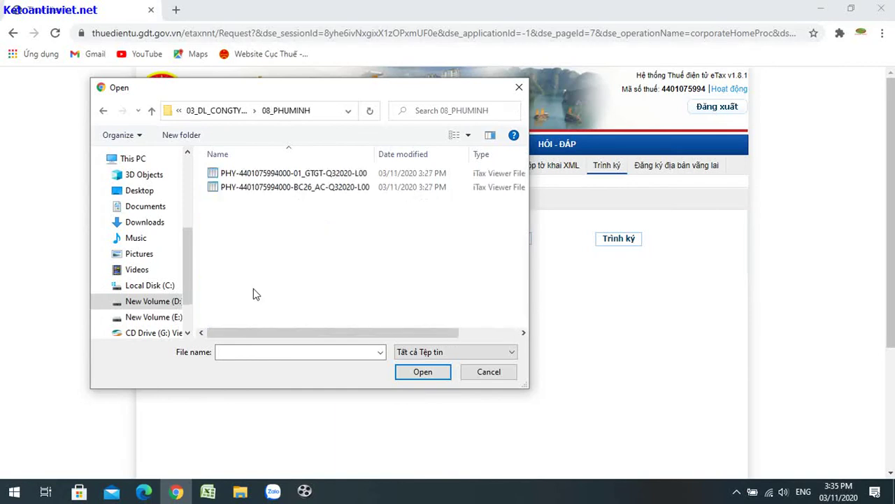
double_click(314, 175)
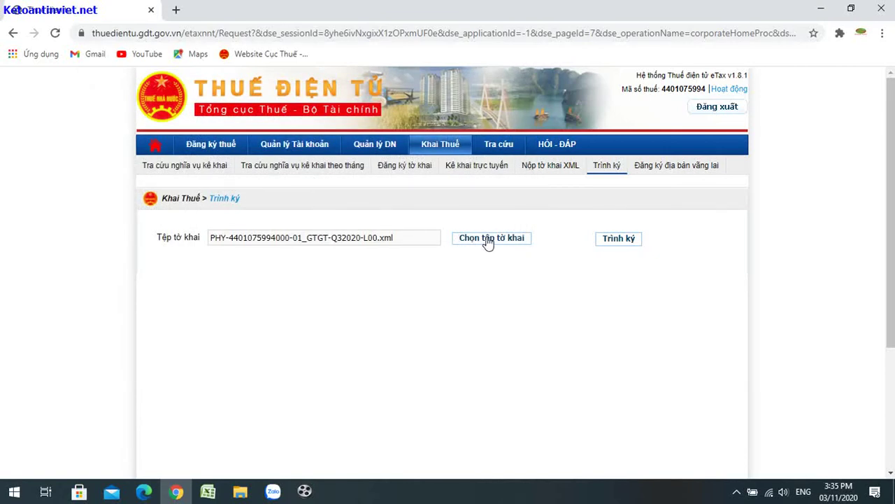
Step: Upload the 01/GTGT declaration and the BC26 Q3/2020 report, then start 'Ký và nộp tờ khai'
click(619, 239)
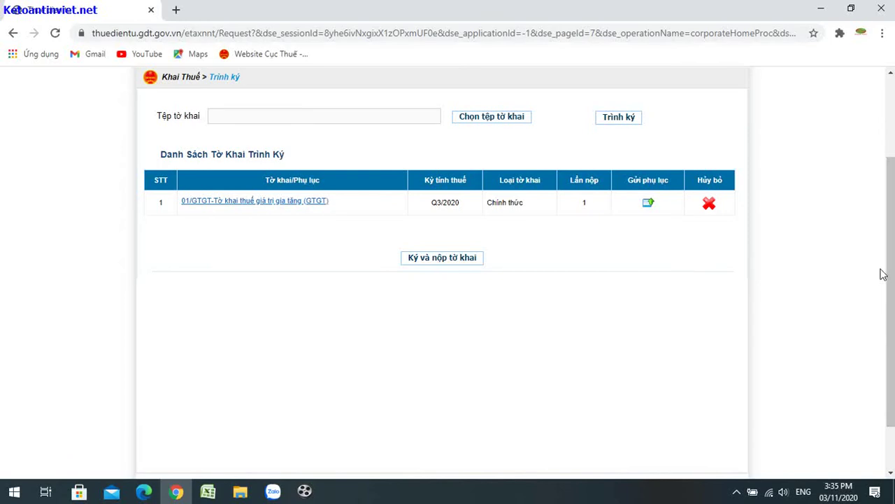
scroll(881, 274, up, 2)
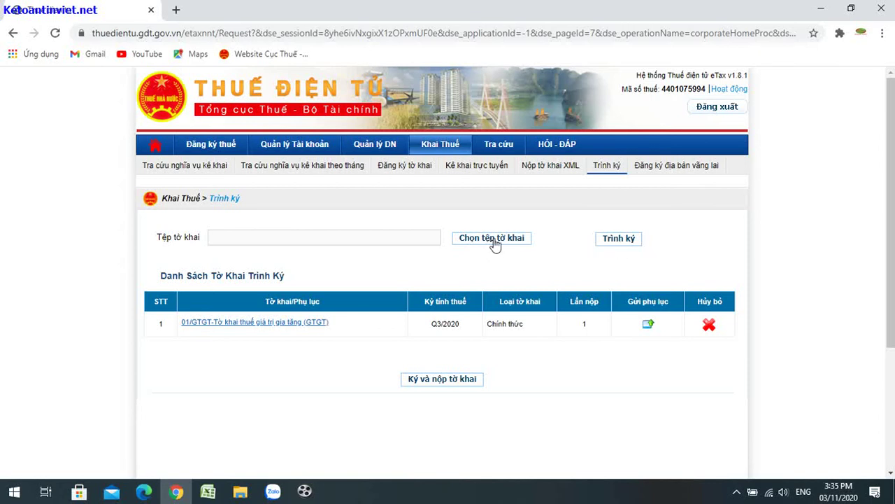
click(497, 241)
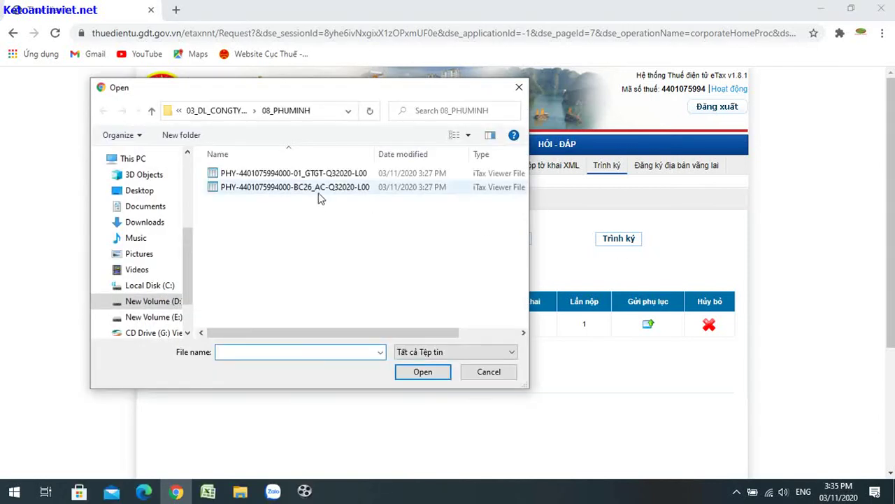
double_click(313, 191)
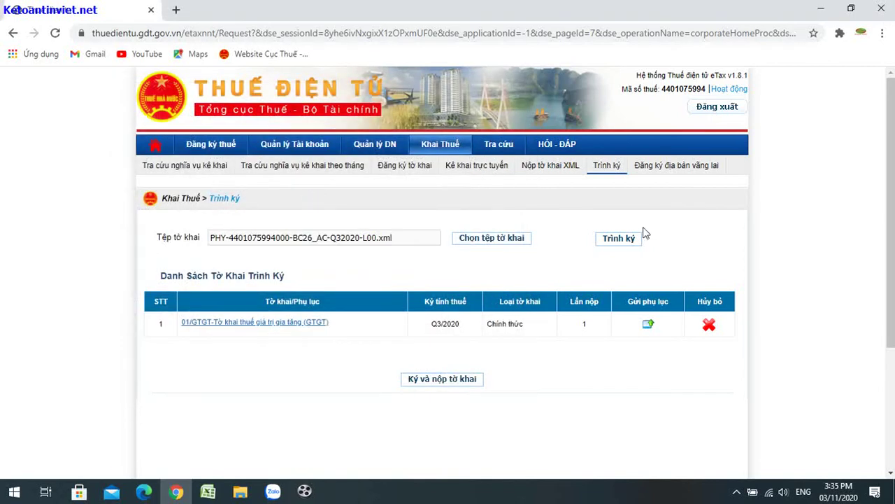
click(615, 240)
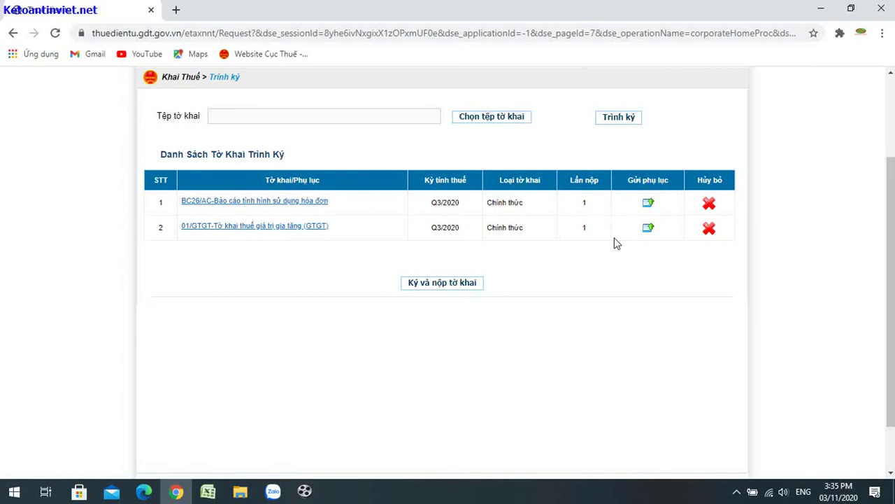
scroll(586, 358, up, 3)
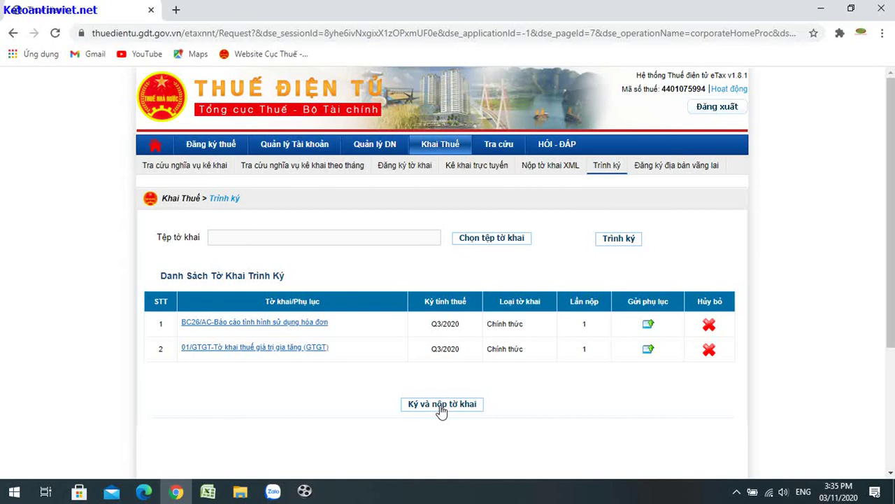
click(441, 406)
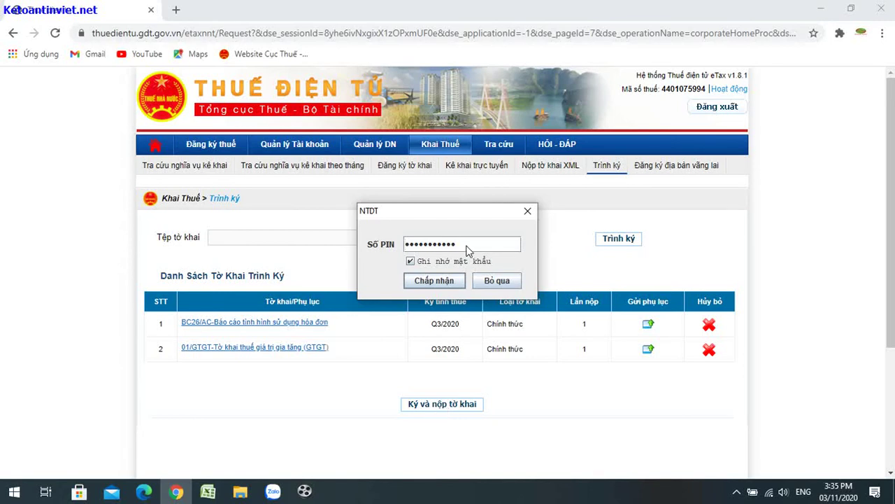
Step: Enter the token PIN and accept to sign and submit both Q3/2020 declarations
drag(467, 250, 381, 253)
text(1)
click(447, 283)
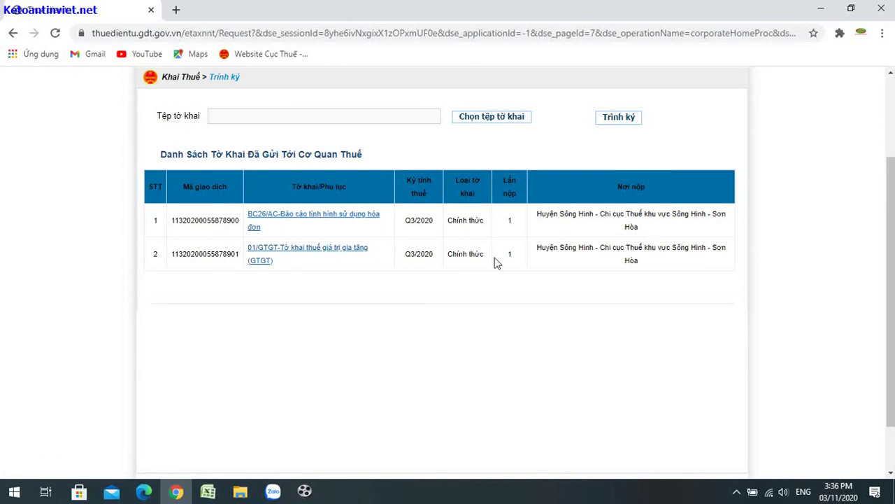
Step: Go to Tra cứu and open the Tờ khai declaration lookup form
scroll(890, 294, up, 2)
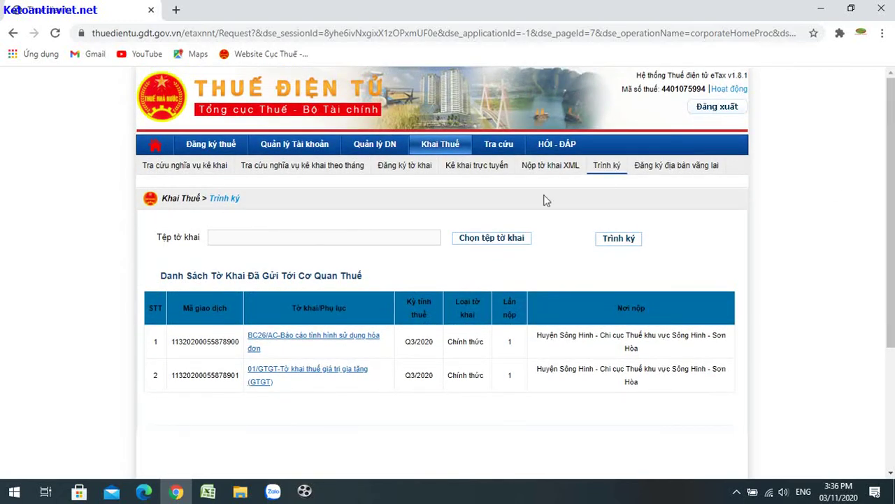
click(495, 148)
scroll(494, 144, down, 2)
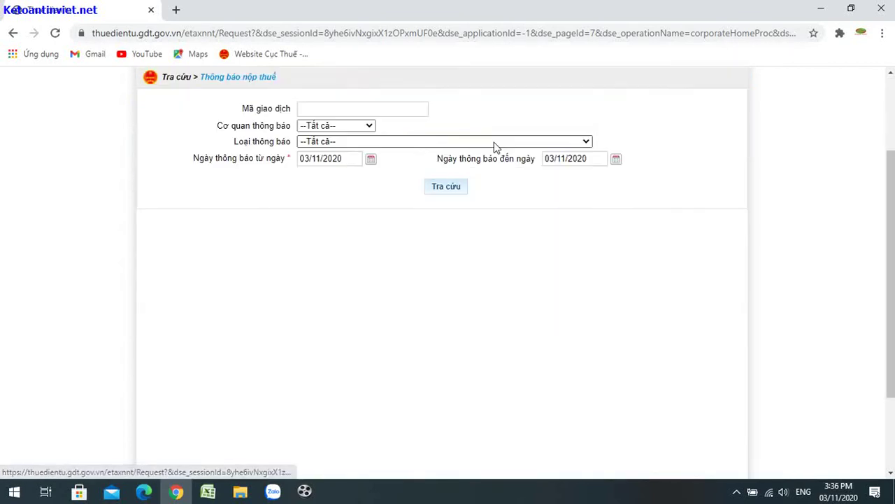
drag(894, 199, 892, 95)
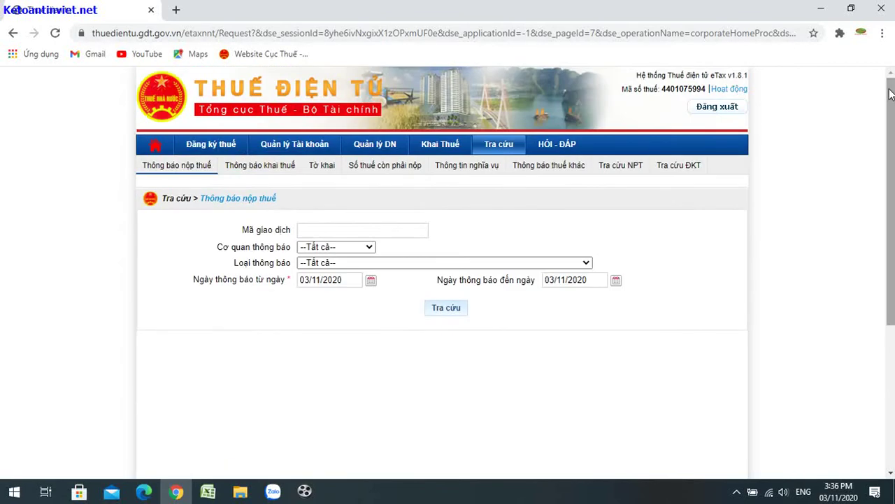
click(324, 172)
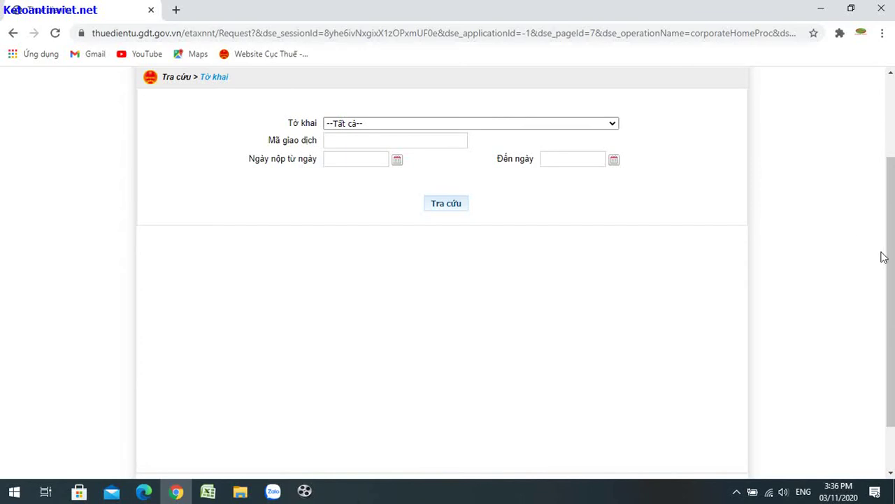
drag(886, 255, 885, 176)
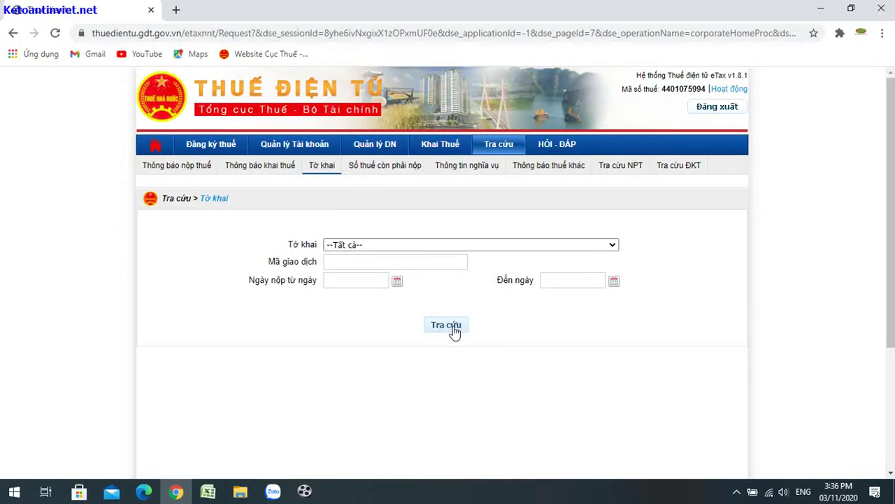
Step: Search all submitted declarations and scroll right to see the Q3/2020 Trạng thái column
click(447, 326)
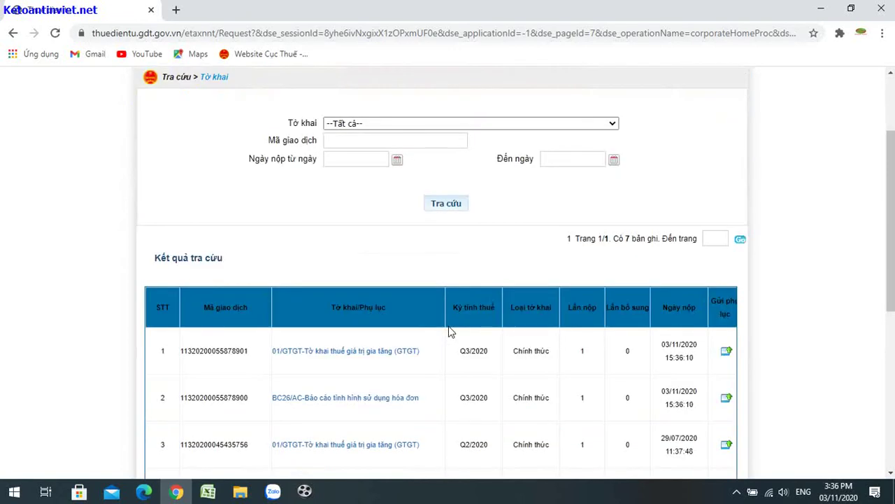
drag(892, 176, 892, 264)
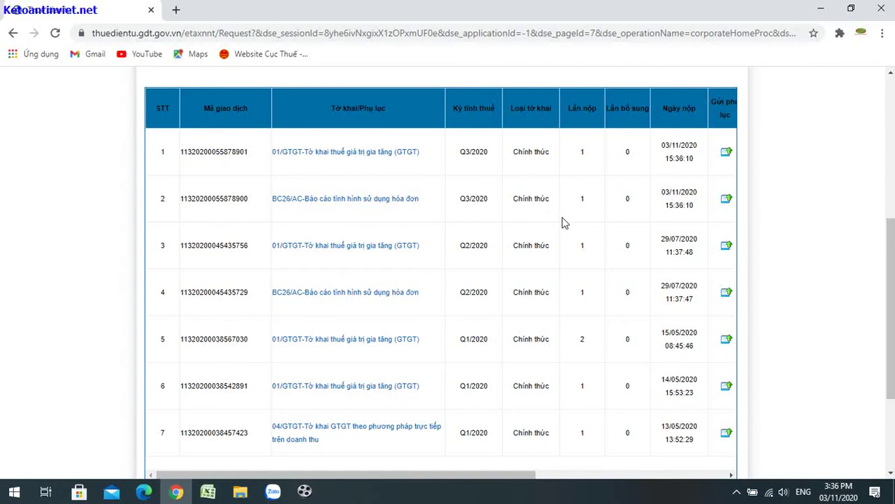
scroll(890, 308, down, 1)
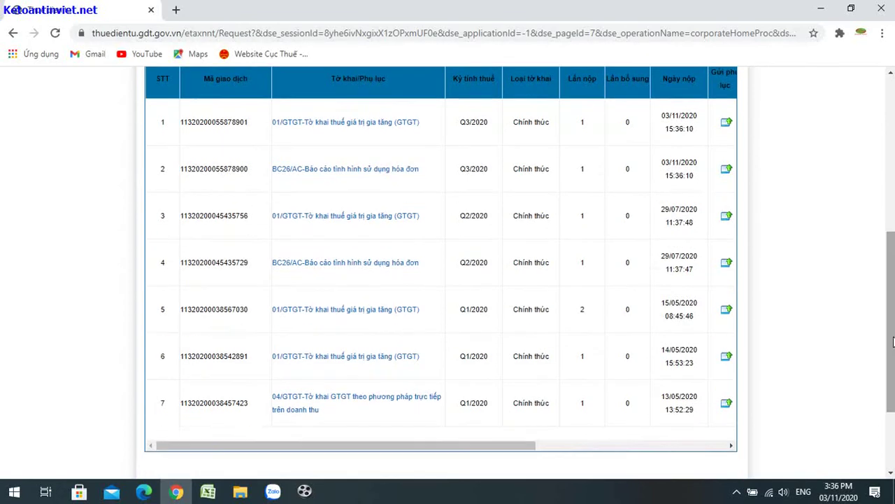
drag(400, 447, 663, 466)
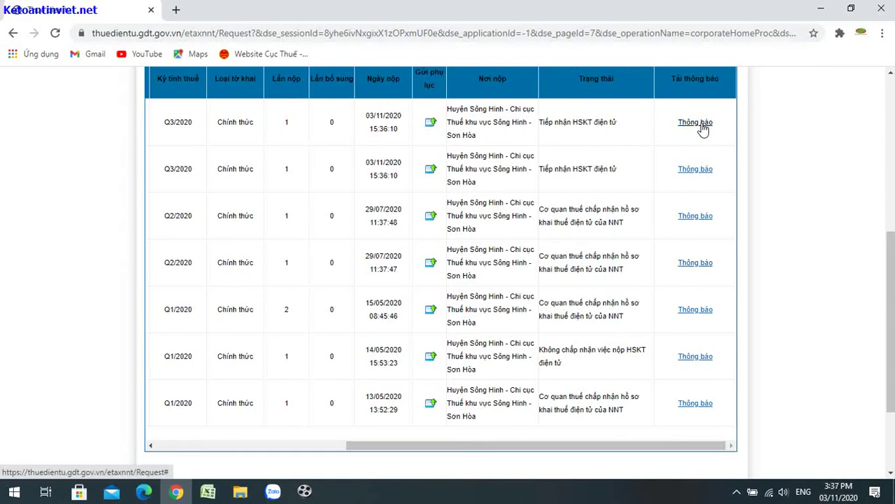
Step: Download the Q3/2020 VAT declaration's receipt notice XML and open it in the viewer
click(700, 124)
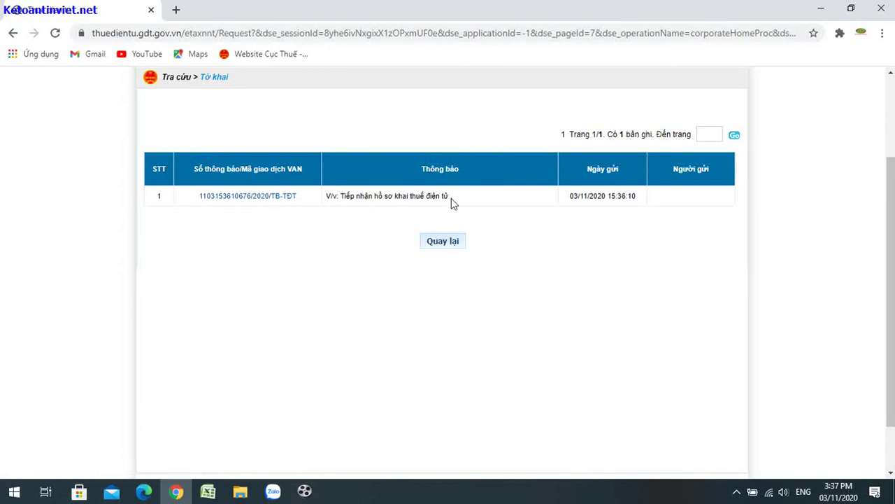
click(260, 202)
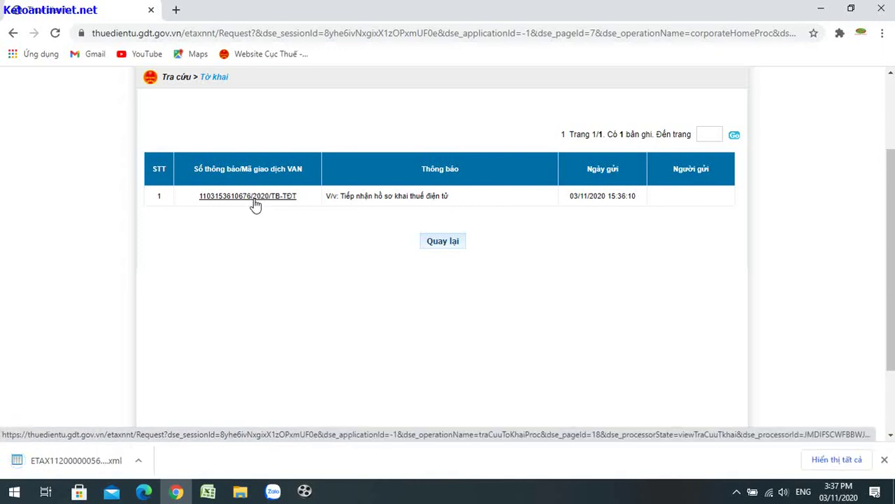
click(50, 467)
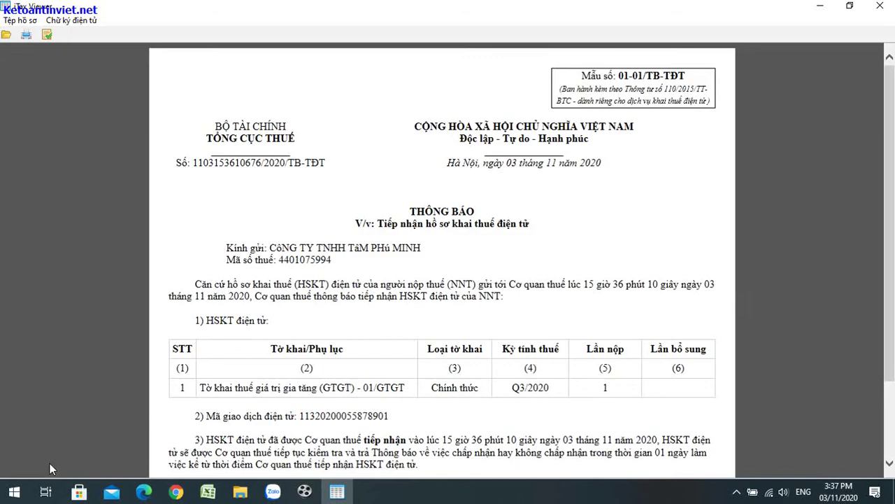
Step: Read through the 01-01/TB-TĐT acceptance notice in iTaxViewer, then return to the eTax window
scroll(889, 148, down, 2)
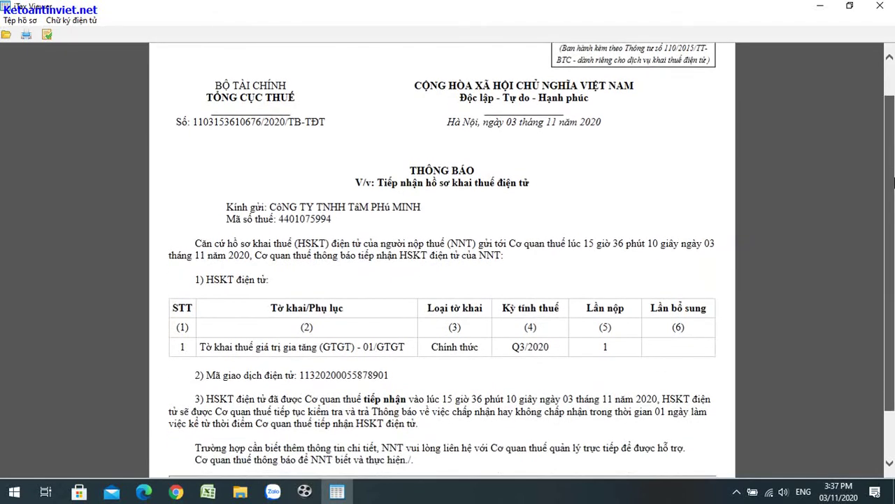
scroll(442, 261, down, 1)
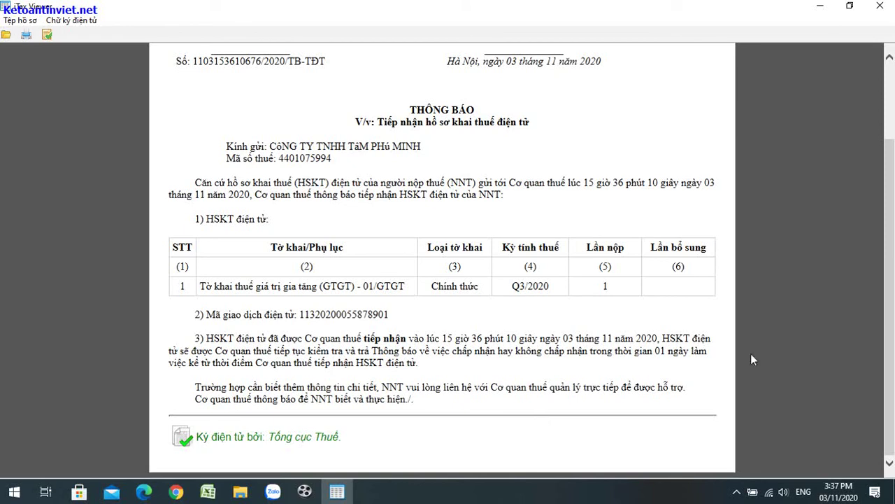
scroll(893, 315, up, 1)
scroll(893, 315, up, 2)
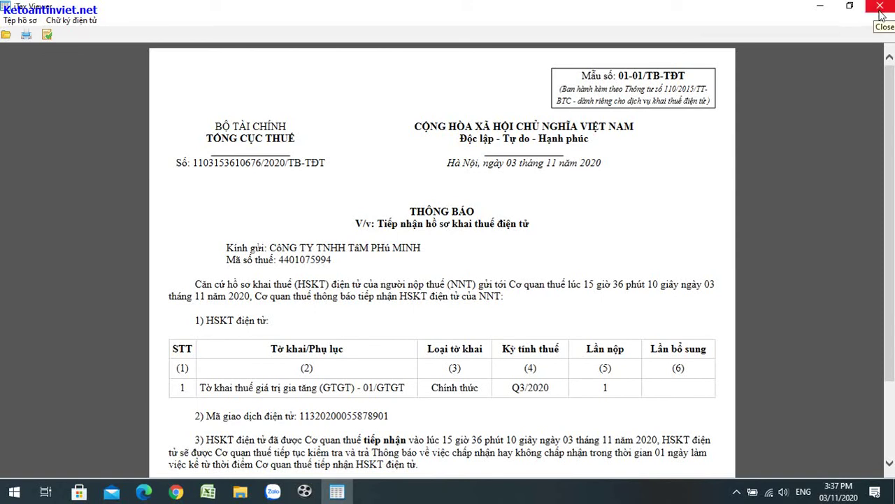
key(alt+Tab)
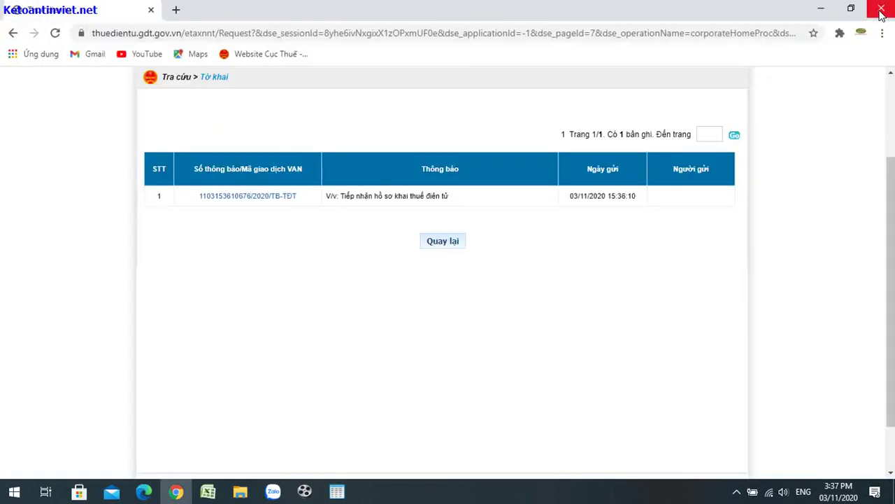
Step: Return to the declaration search results, bring back the Q3/2020 receipt notice viewer, and start printing it
click(443, 241)
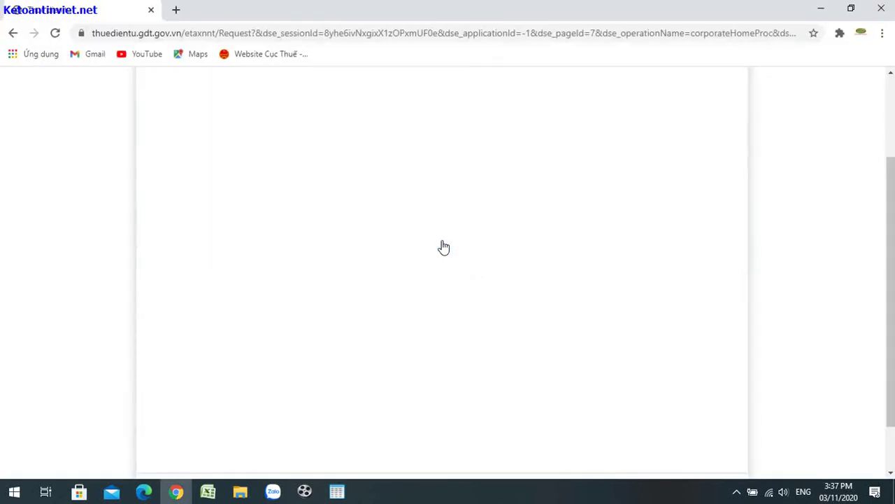
mouse_move(889, 215)
mouse_down()
mouse_move(891, 205)
mouse_move(892, 222)
mouse_up()
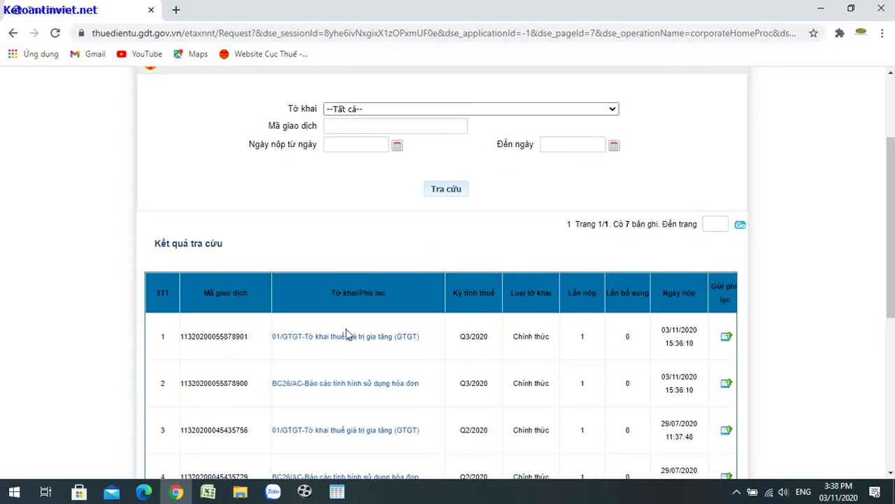
click(337, 493)
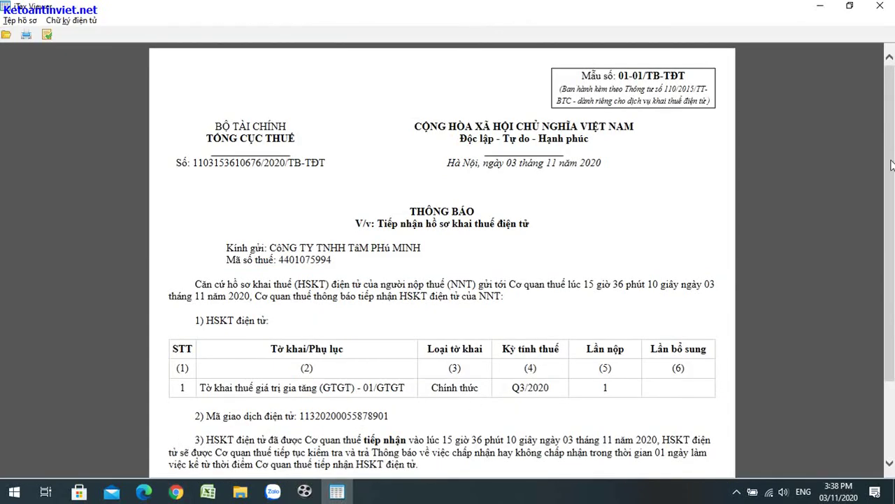
drag(892, 165, 892, 241)
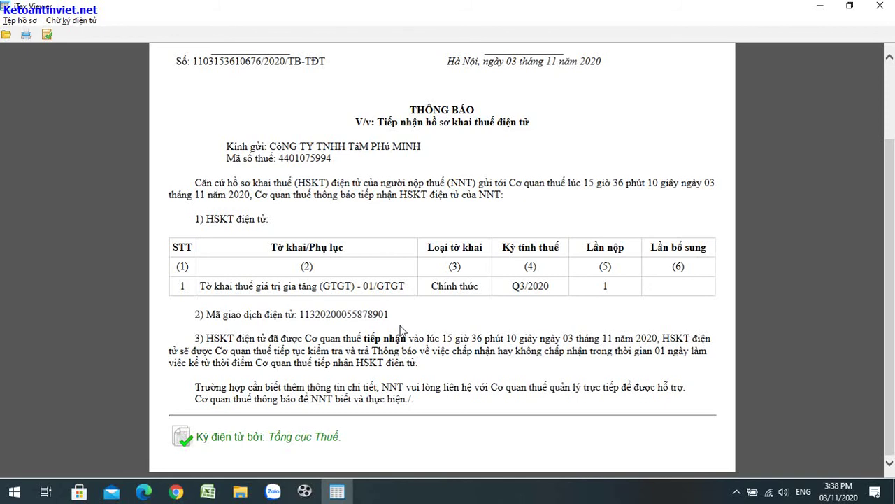
click(240, 492)
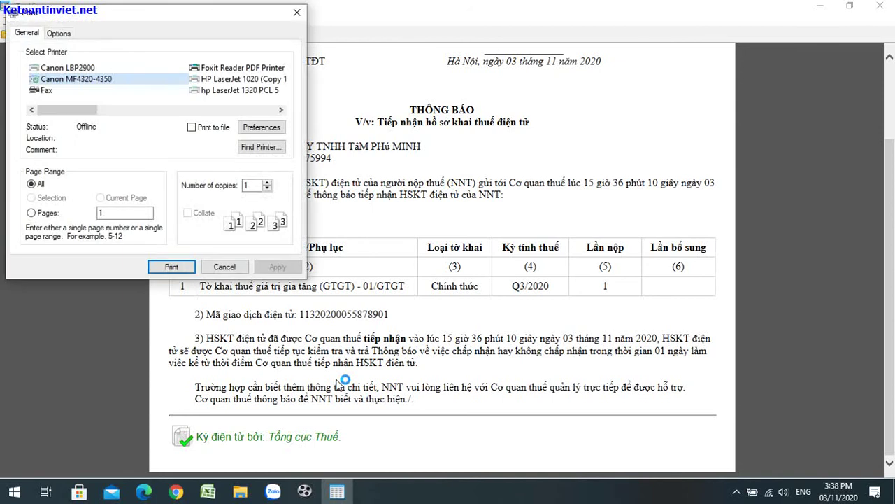
Step: Close the print settings window after printing the notice to Foxit Reader PDF Printer
click(297, 14)
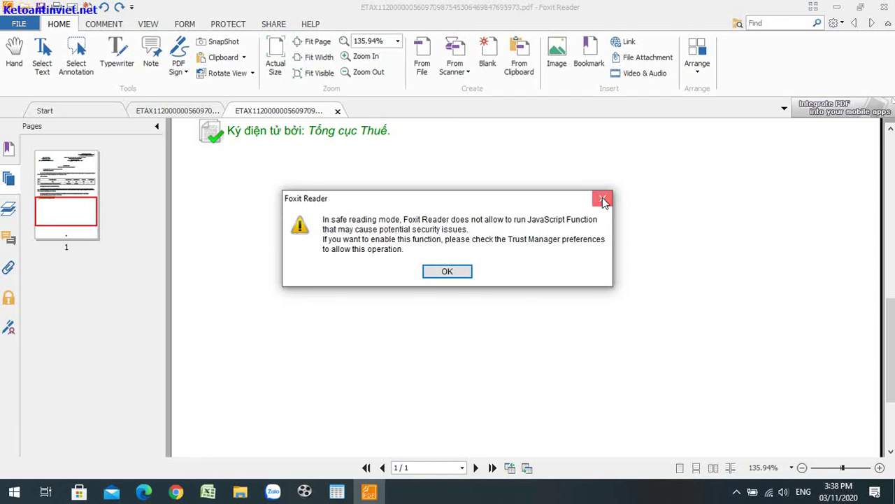
Step: Dismiss Foxit's JavaScript safety warning and scroll the notice PDF back to its heading
click(440, 275)
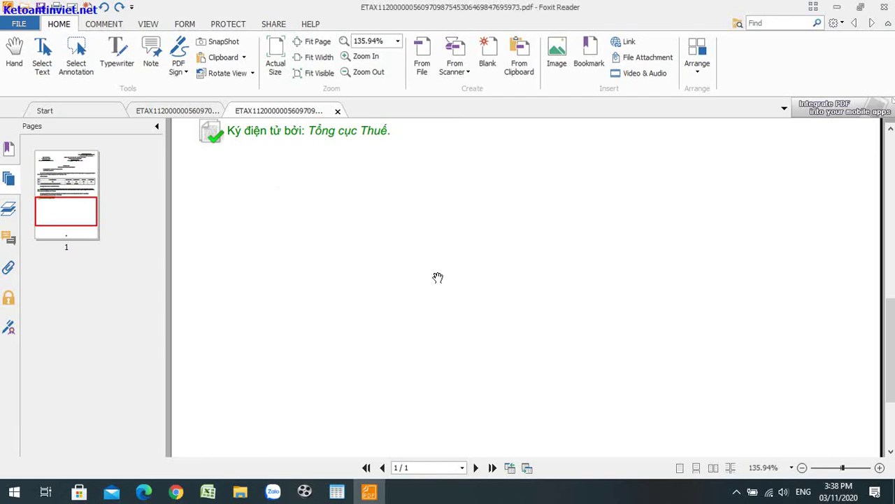
drag(889, 311, 890, 139)
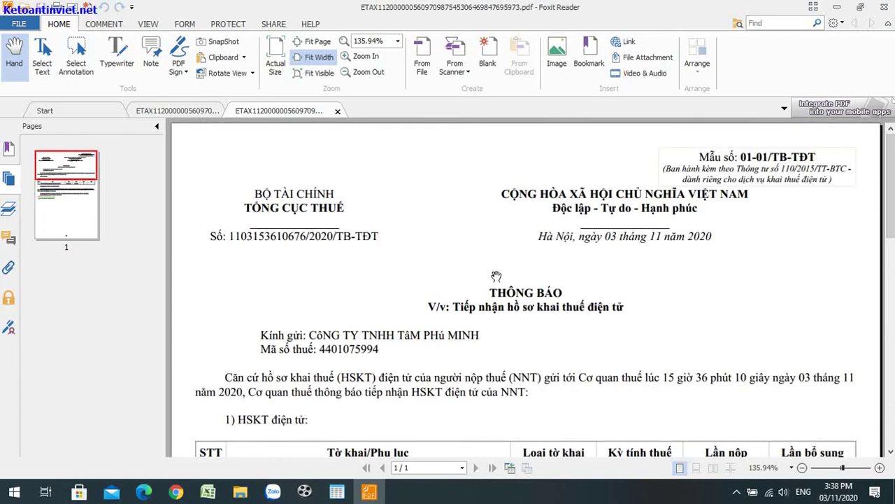